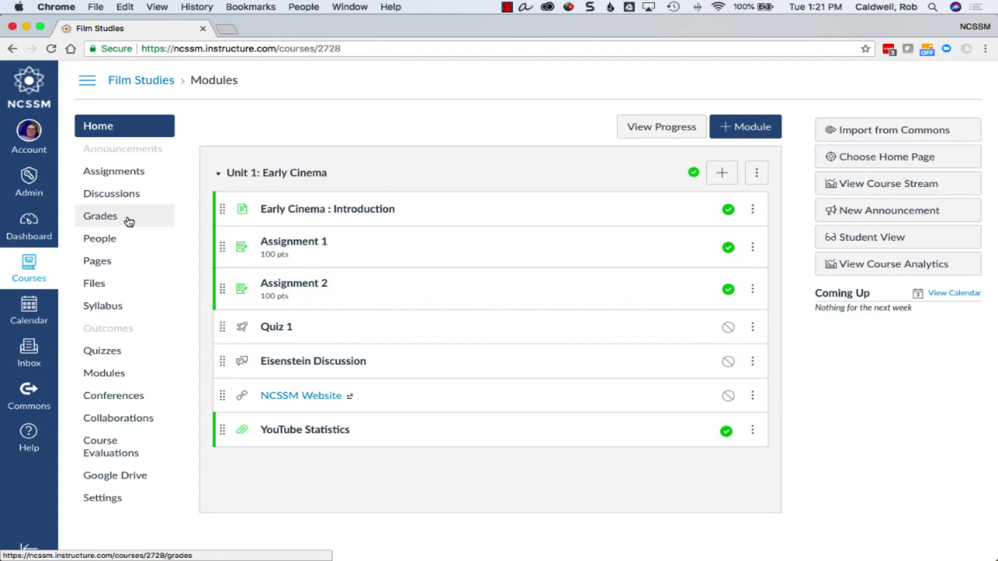
# - Open the Film Studies gradebook and review the Student Name column's Sort by and Display as options
pyautogui.click(129, 222)
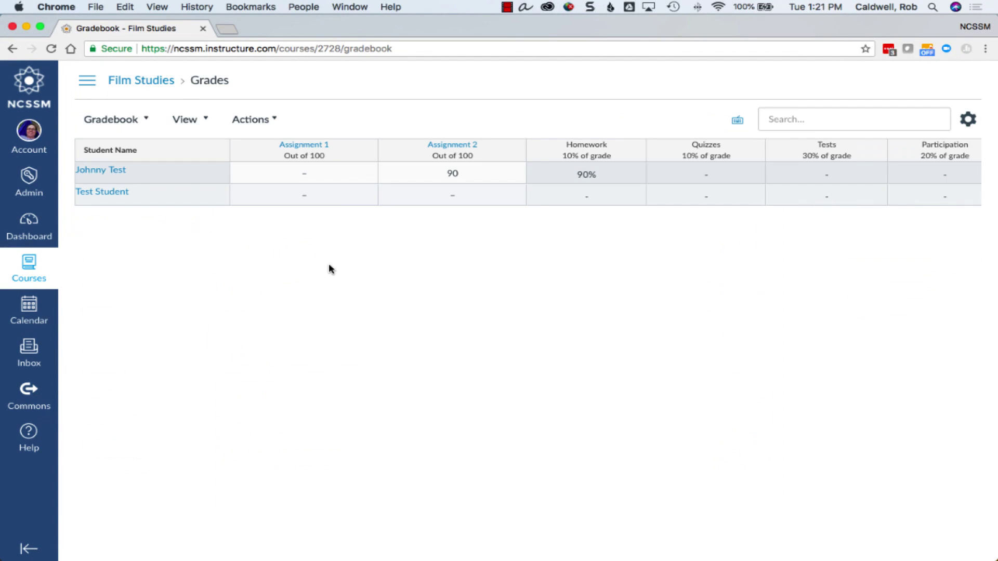
pyautogui.moveTo(207, 150)
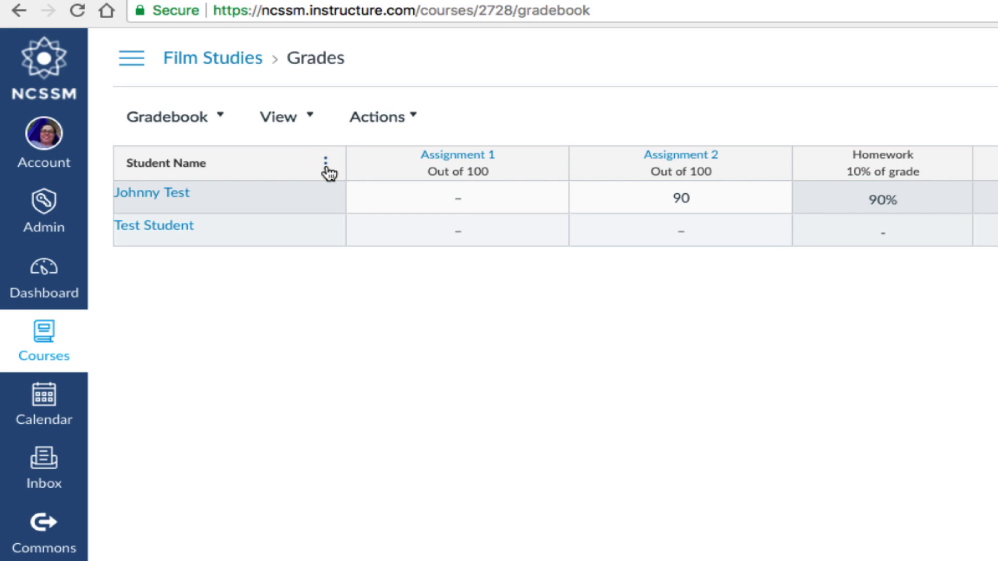
pyautogui.click(326, 166)
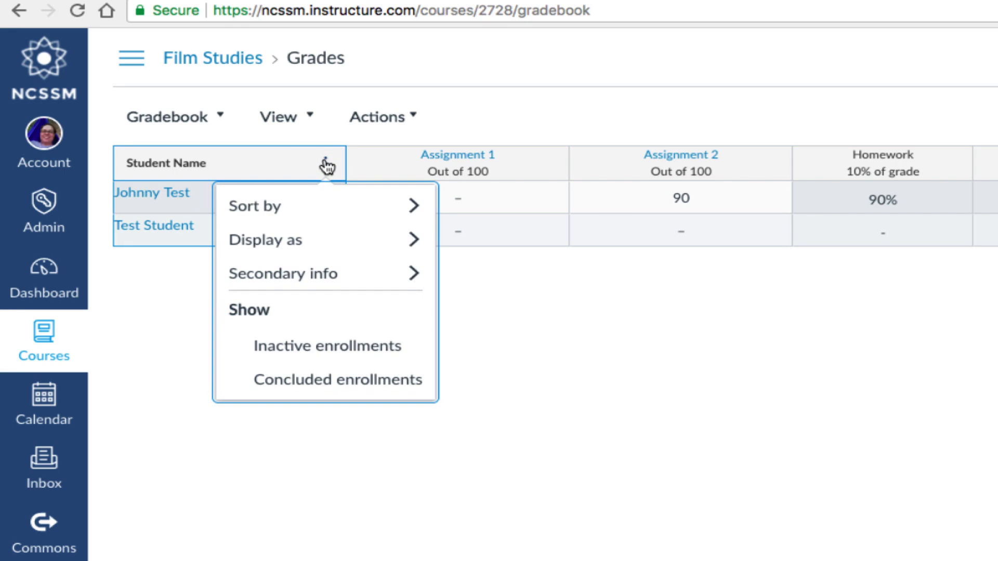
pyautogui.moveTo(322, 210)
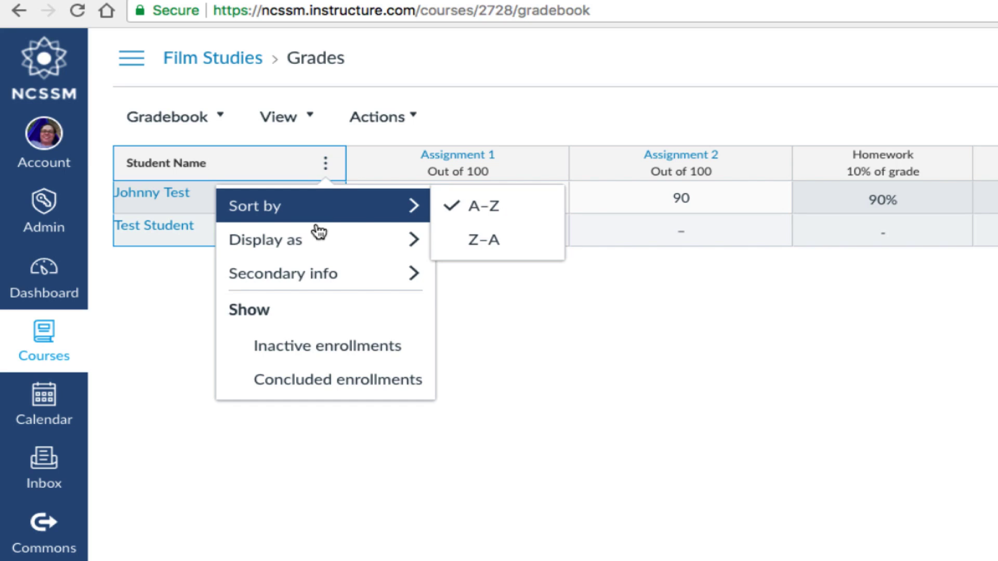
# - Add a Modules filter to the gradebook through the View menu, set to All Modules
pyautogui.moveTo(319, 242)
pyautogui.click(301, 118)
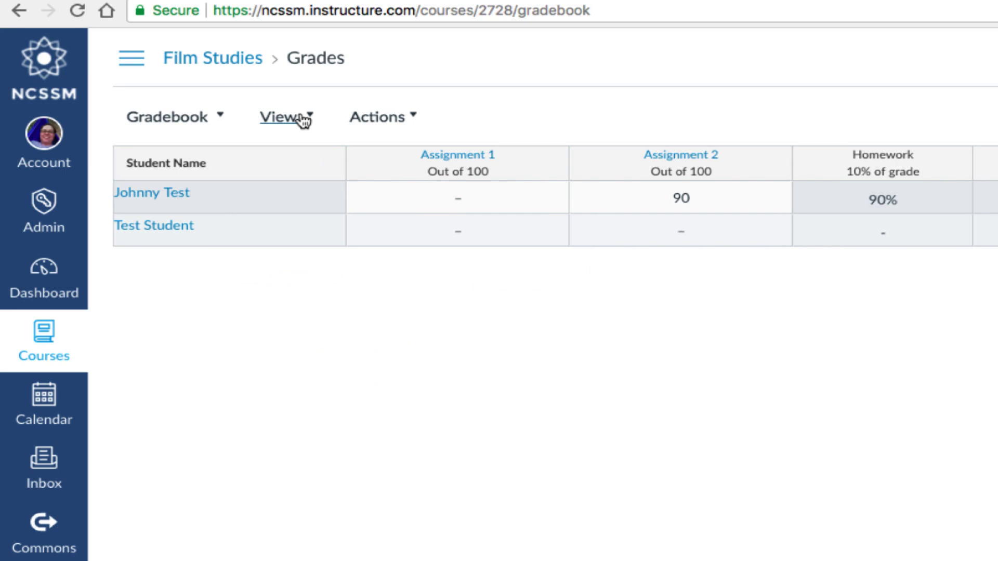
pyautogui.click(301, 117)
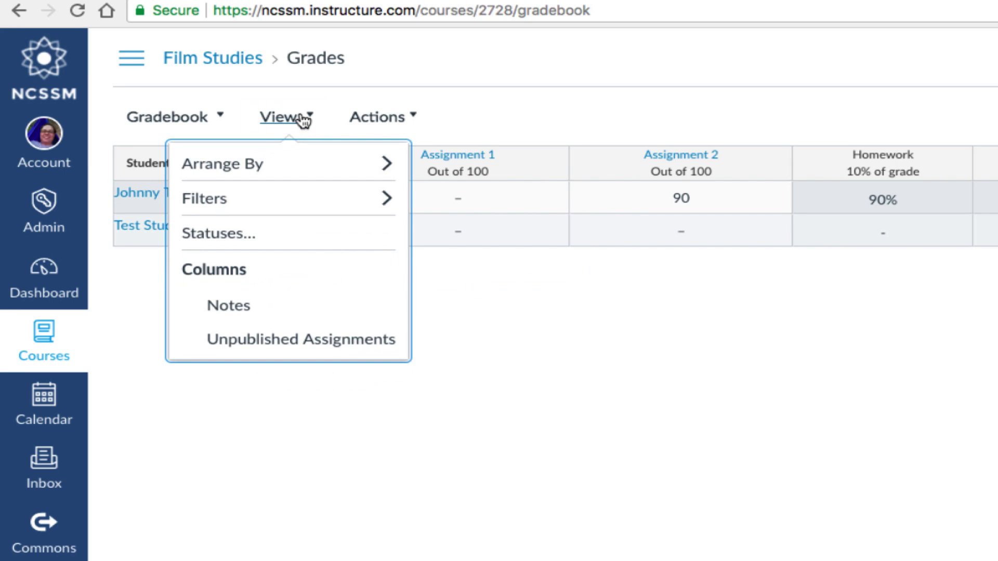
pyautogui.moveTo(301, 166)
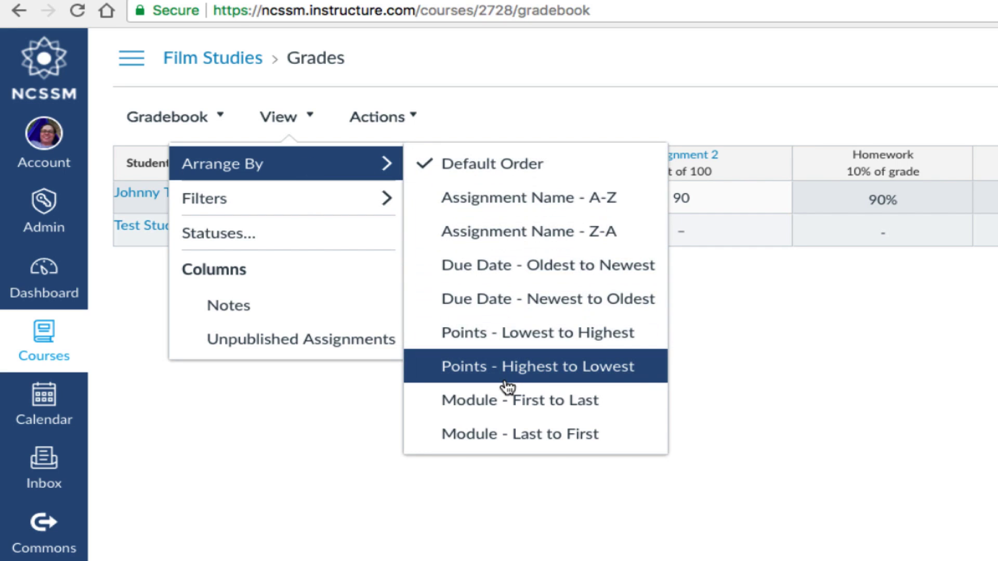
pyautogui.moveTo(281, 204)
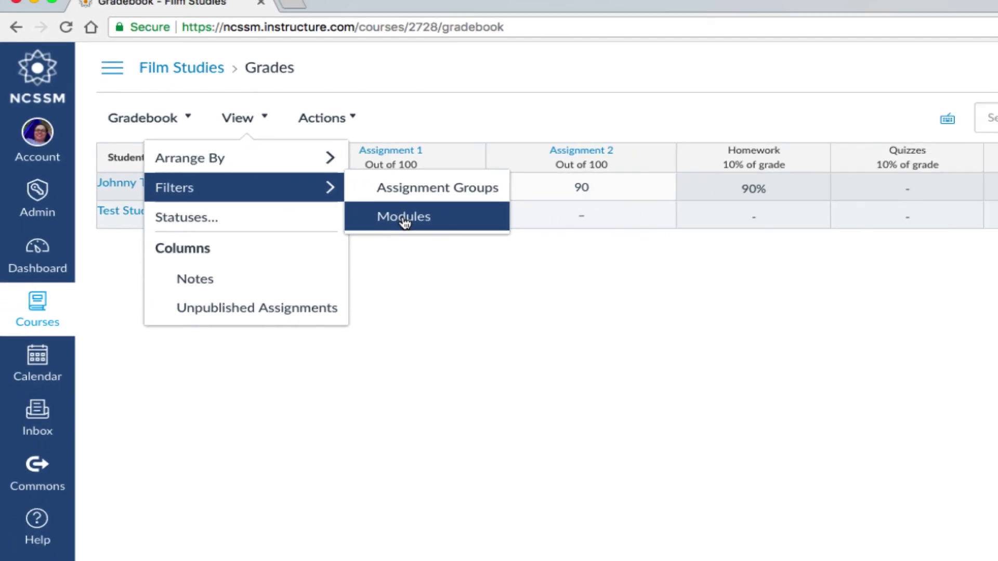
pyautogui.click(404, 221)
pyautogui.click(943, 120)
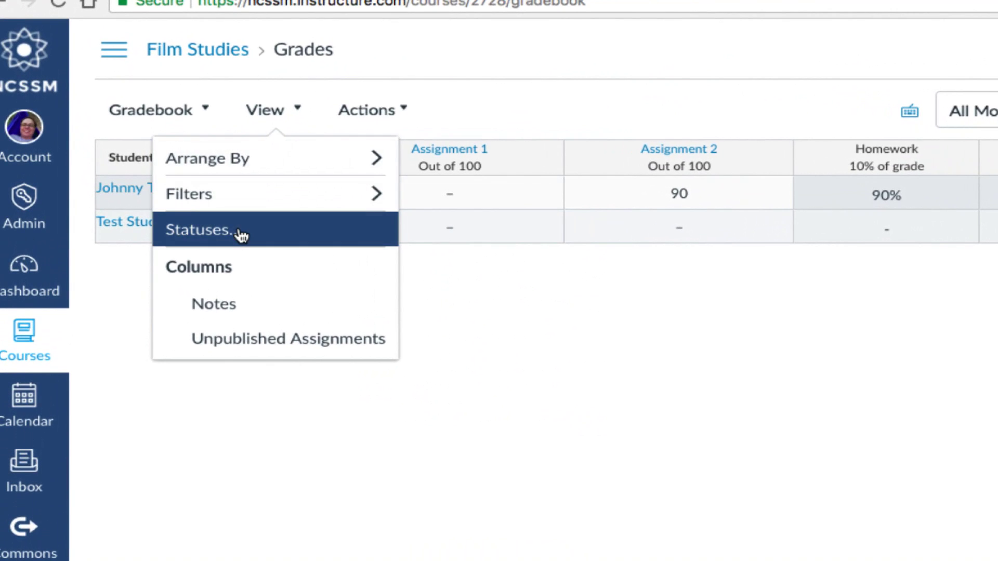
# - Review the grade status colours, then add a Notes column without saving any note
pyautogui.click(275, 234)
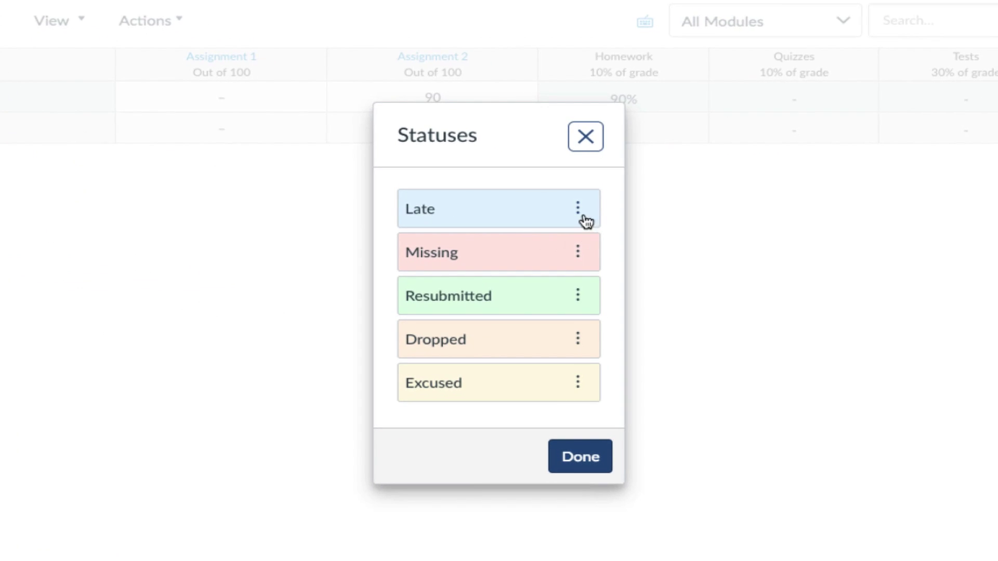
pyautogui.press('Tab')
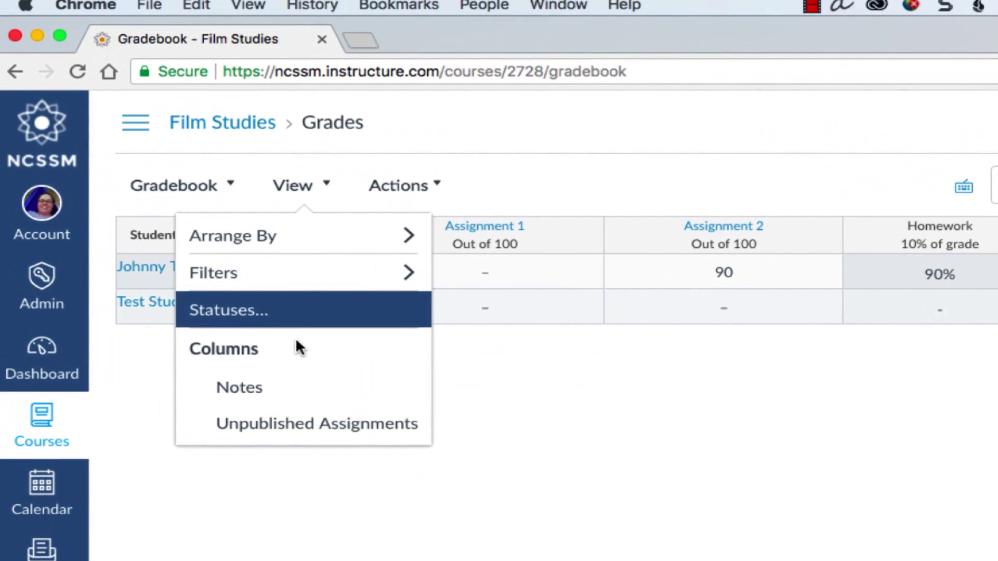
pyautogui.click(286, 395)
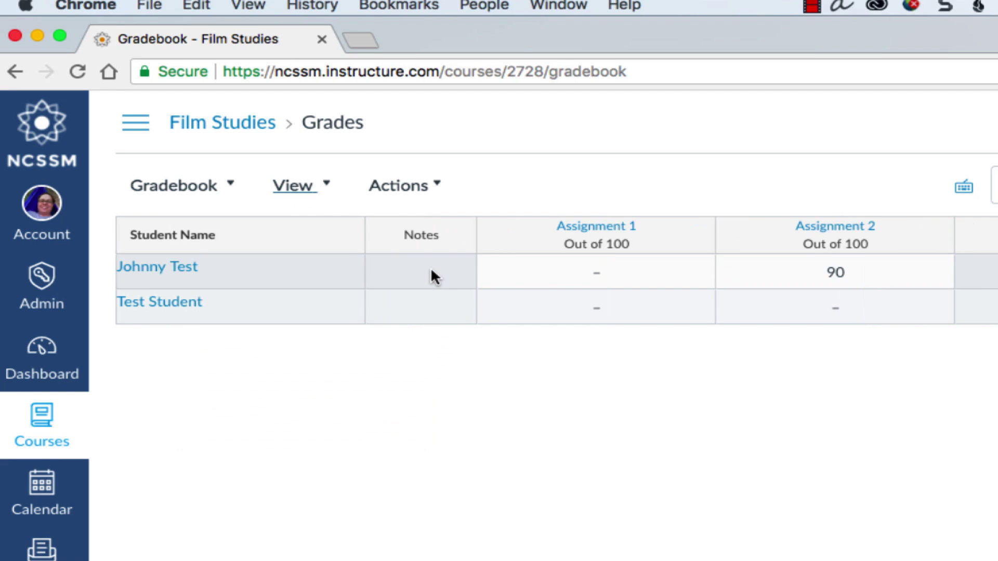
pyautogui.click(431, 269)
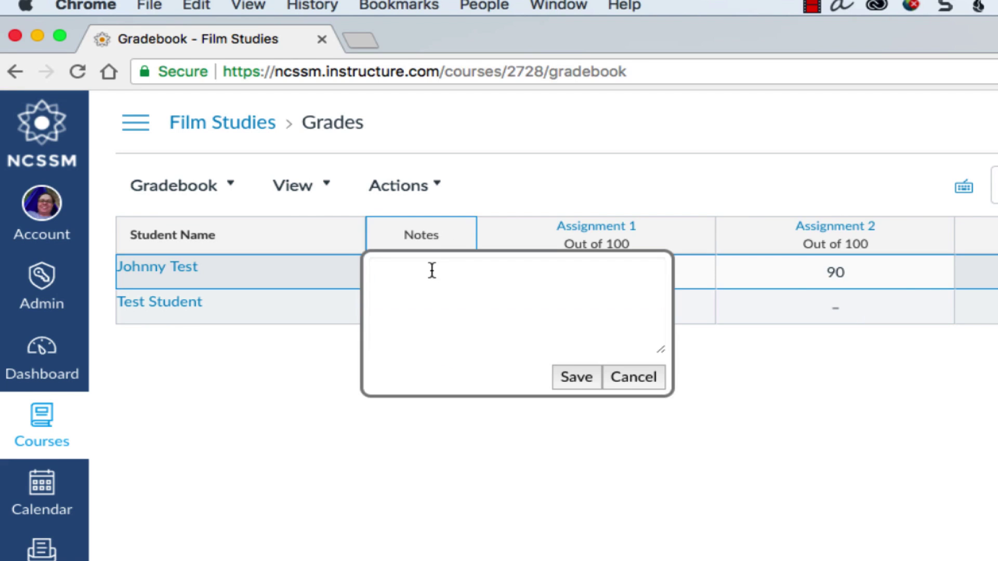
pyautogui.click(371, 382)
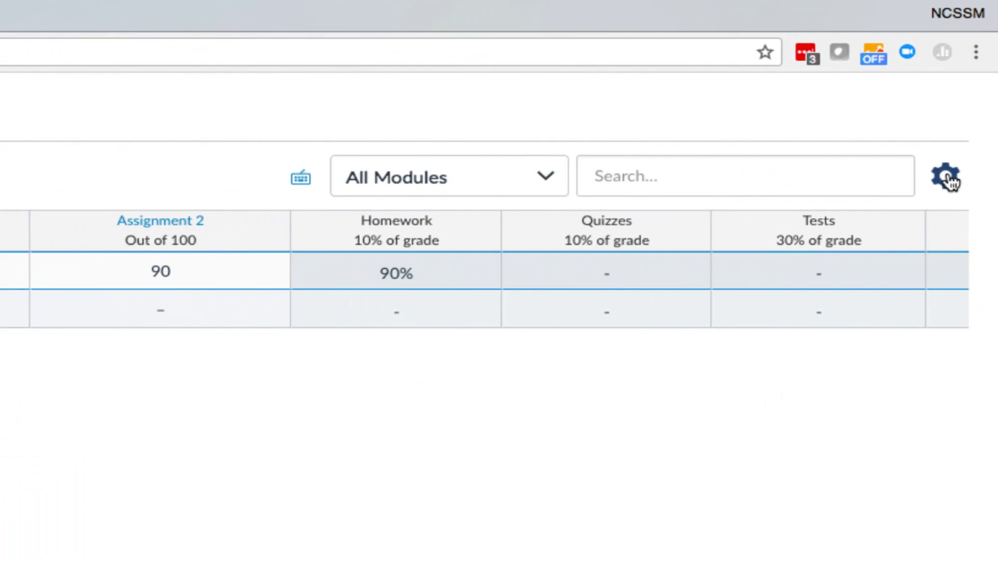
# - In Gradebook Settings, automatically deduct 10% from late submissions per late day
pyautogui.click(947, 177)
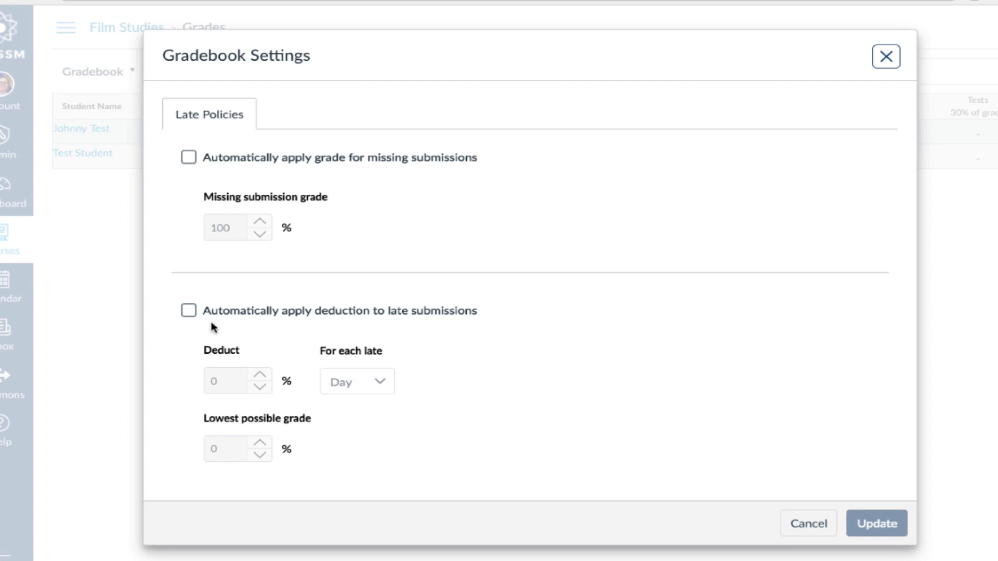
pyautogui.click(190, 311)
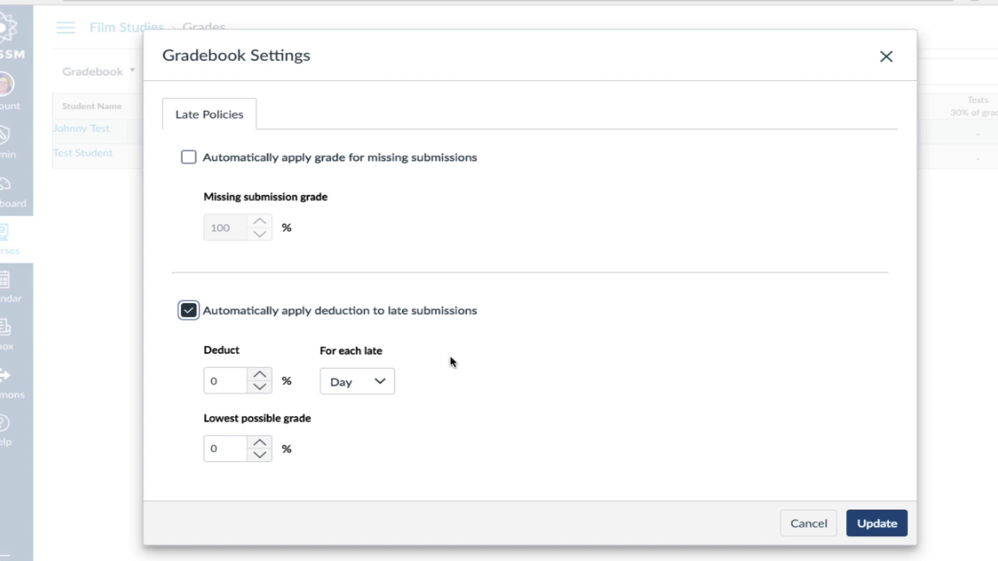
pyautogui.click(210, 381)
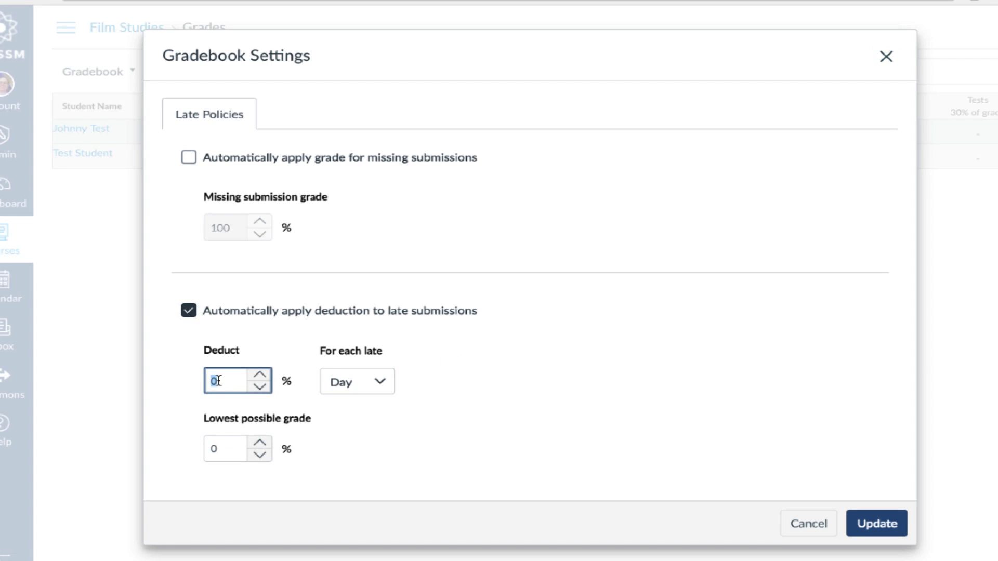
pyautogui.write('1')
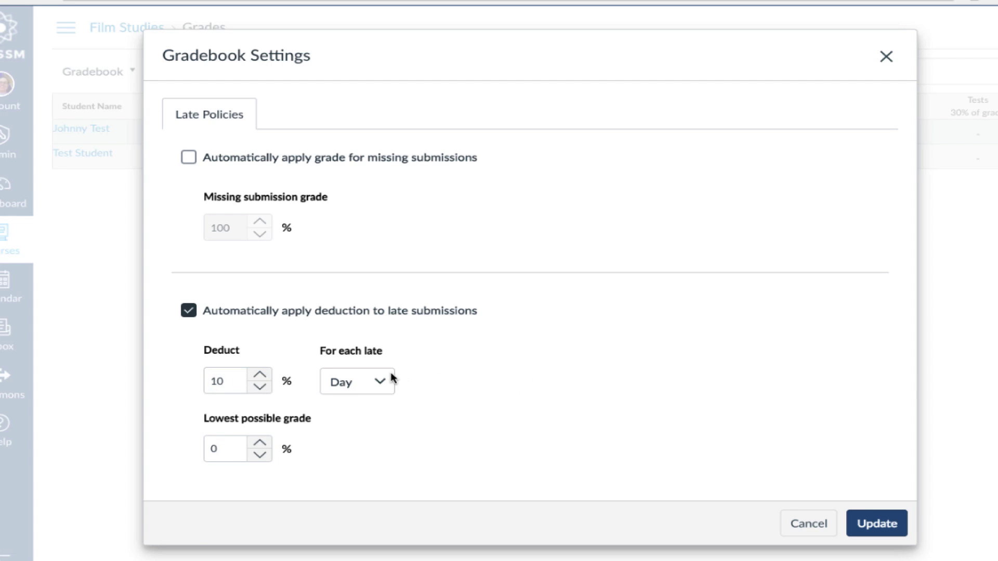
pyautogui.click(381, 382)
pyautogui.click(484, 380)
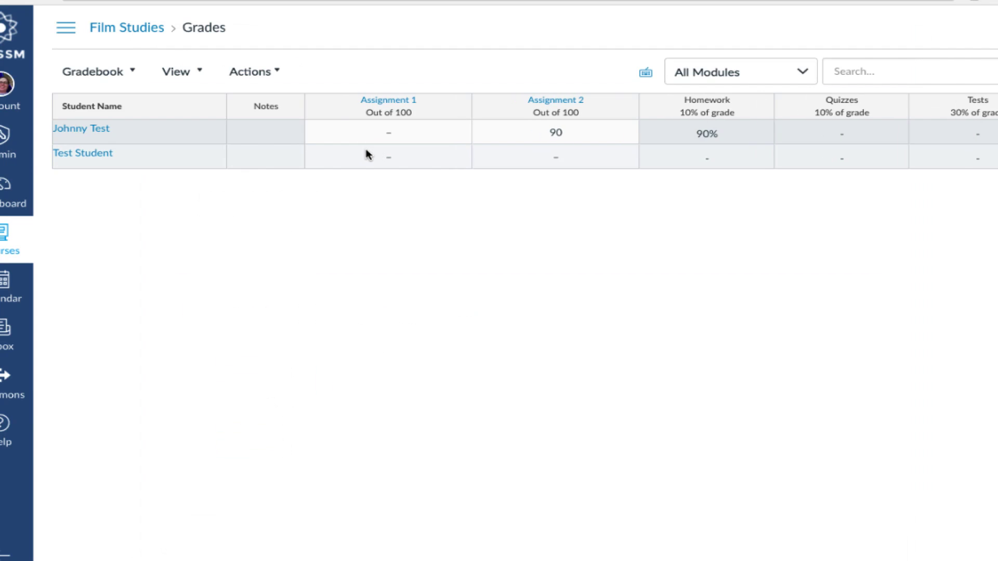
# - Grade the first student 90 on Assignment 1 and mark the second student excused (EX)
pyautogui.click(400, 138)
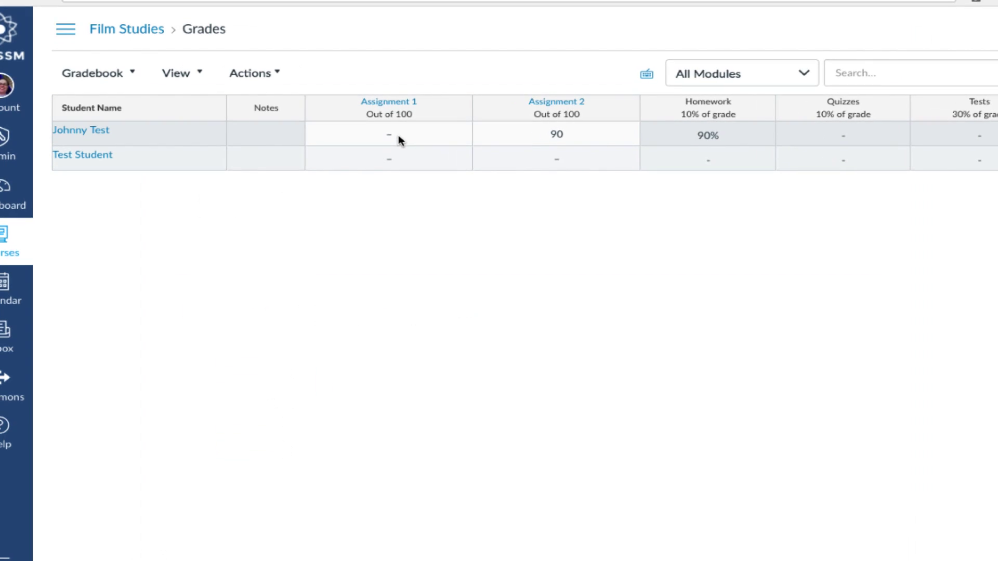
pyautogui.click(411, 220)
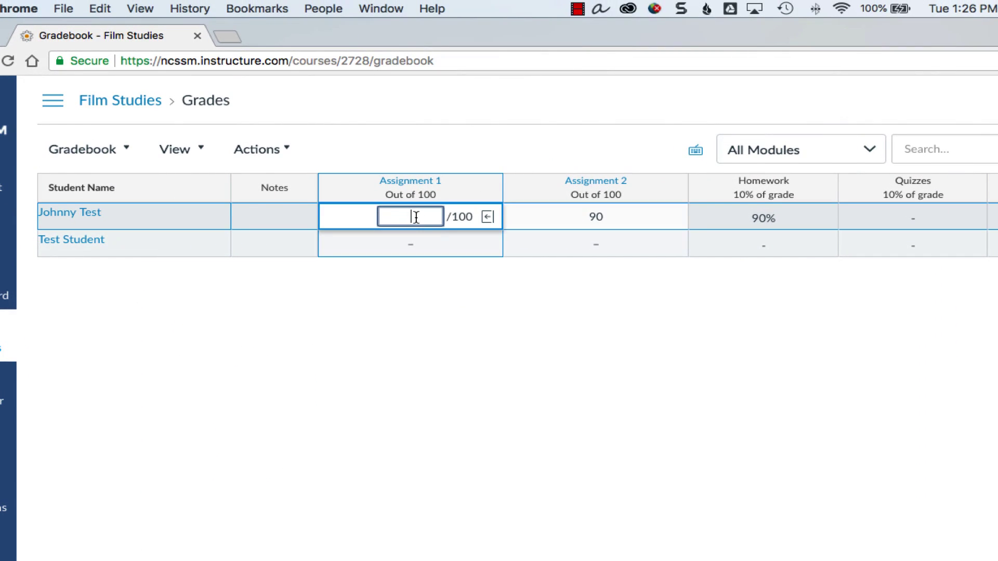
pyautogui.write('90')
pyautogui.press('Return')
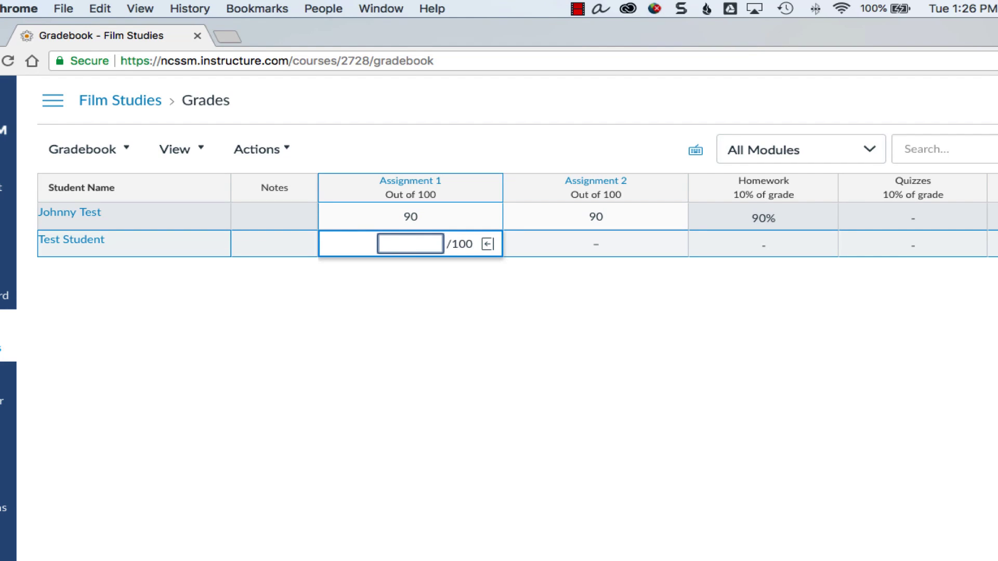
pyautogui.write('EX')
pyautogui.press('Return')
# - Check the second student's Assignment 2 submission details, then go to the Assignment 2 page
pyautogui.press('Escape')
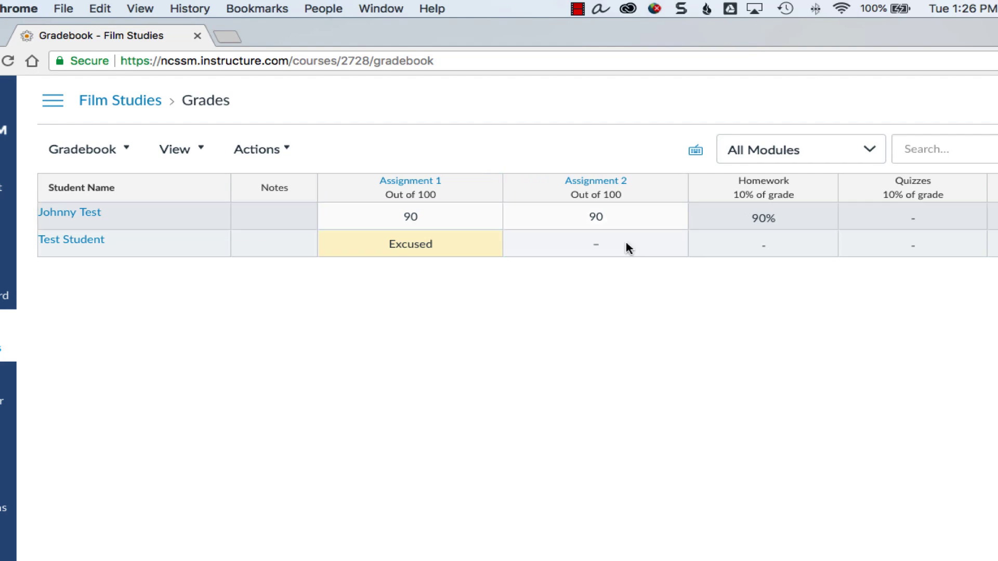
pyautogui.click(619, 248)
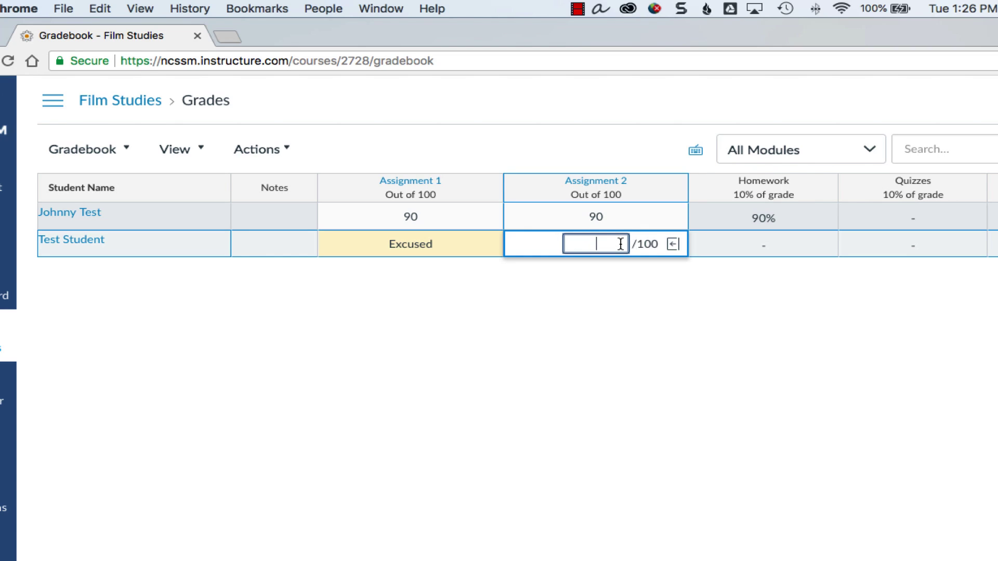
pyautogui.click(673, 244)
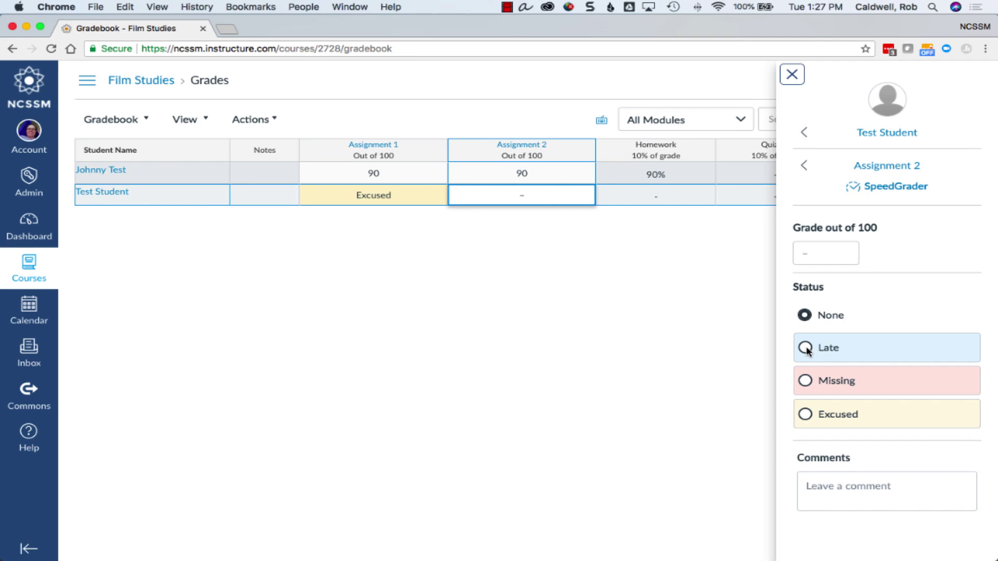
pyautogui.press('Escape')
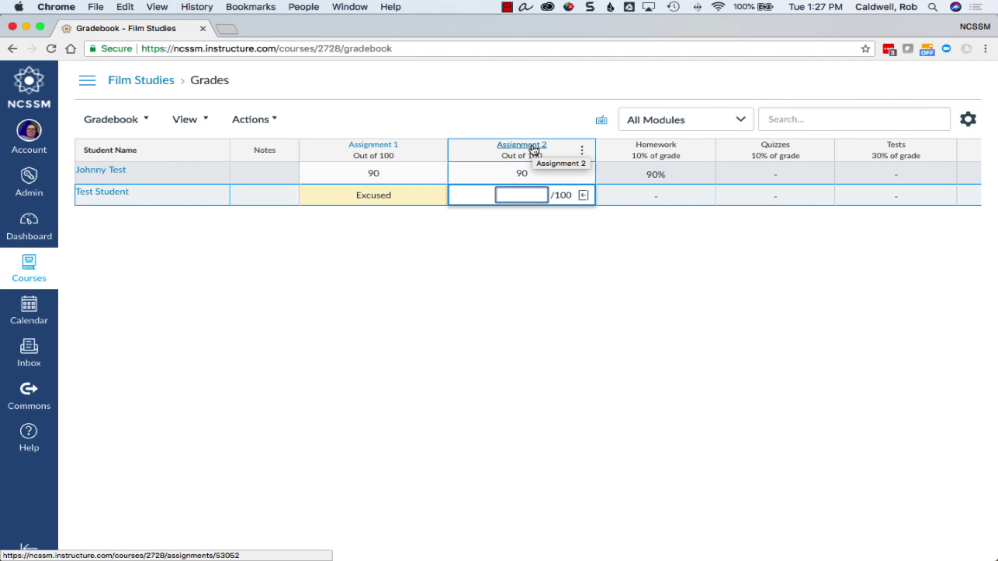
pyautogui.click(534, 151)
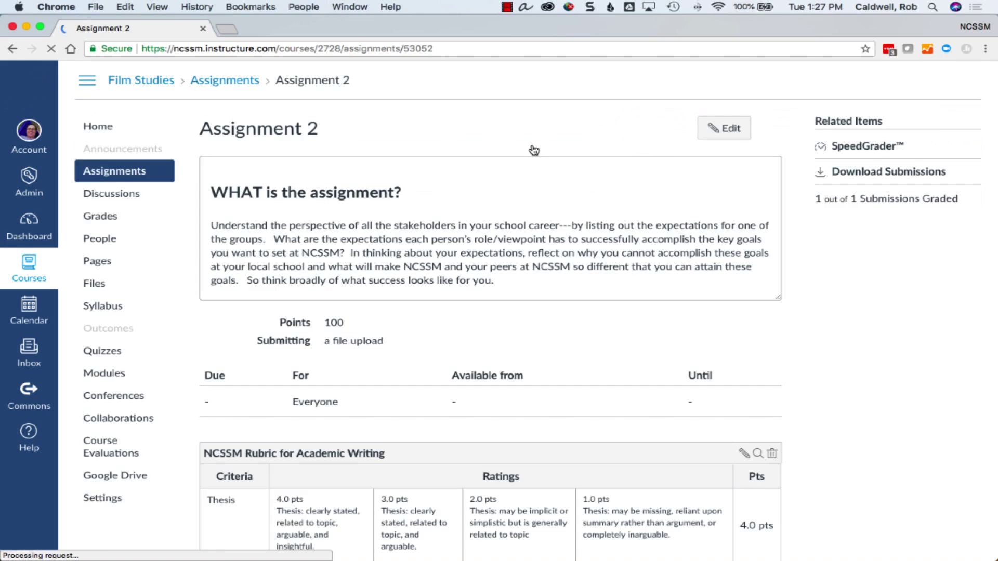
# - Back in the gradebook, start messaging Assignment 2 students who scored less than a given score
pyautogui.press('super+bracketleft')
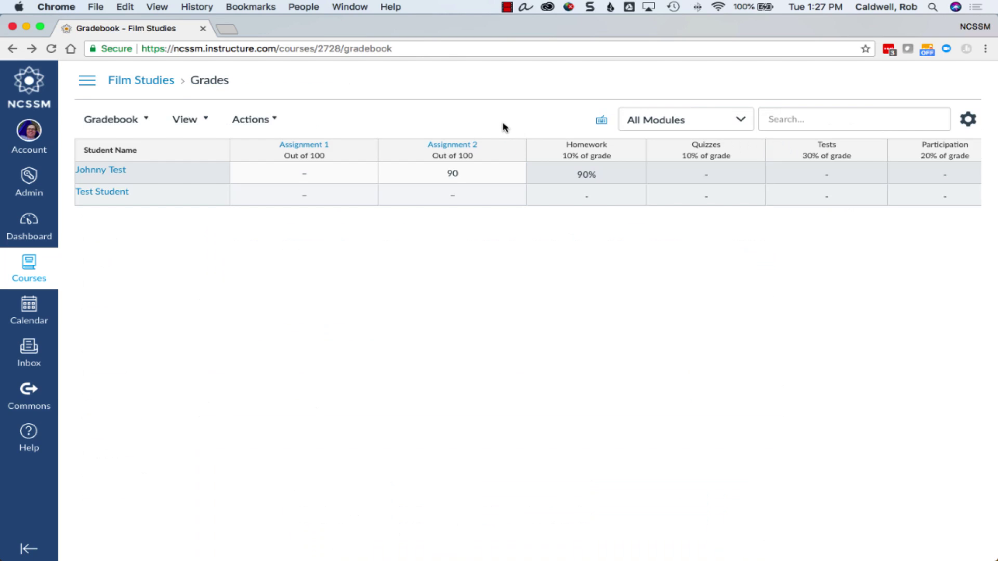
pyautogui.moveTo(512, 153)
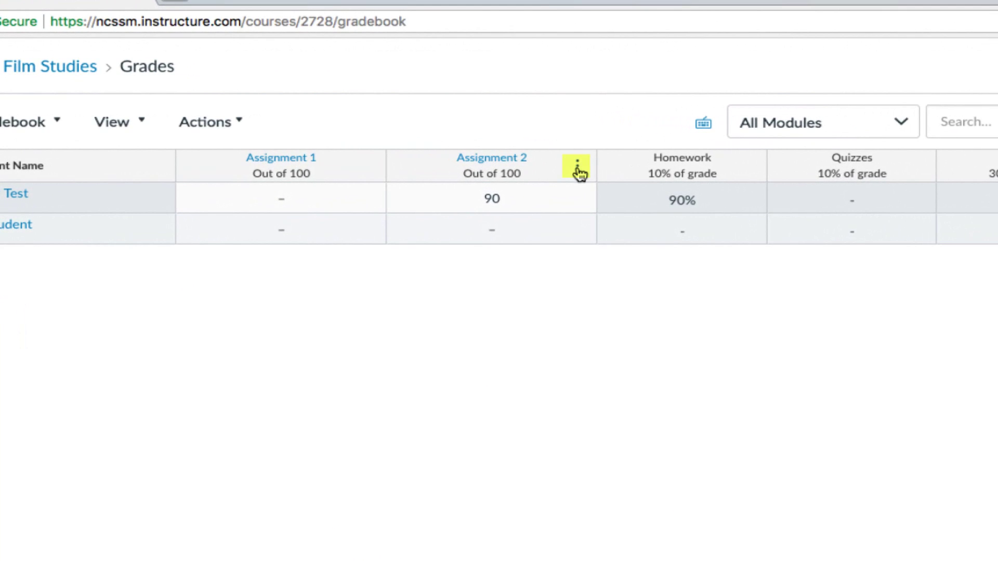
pyautogui.click(577, 168)
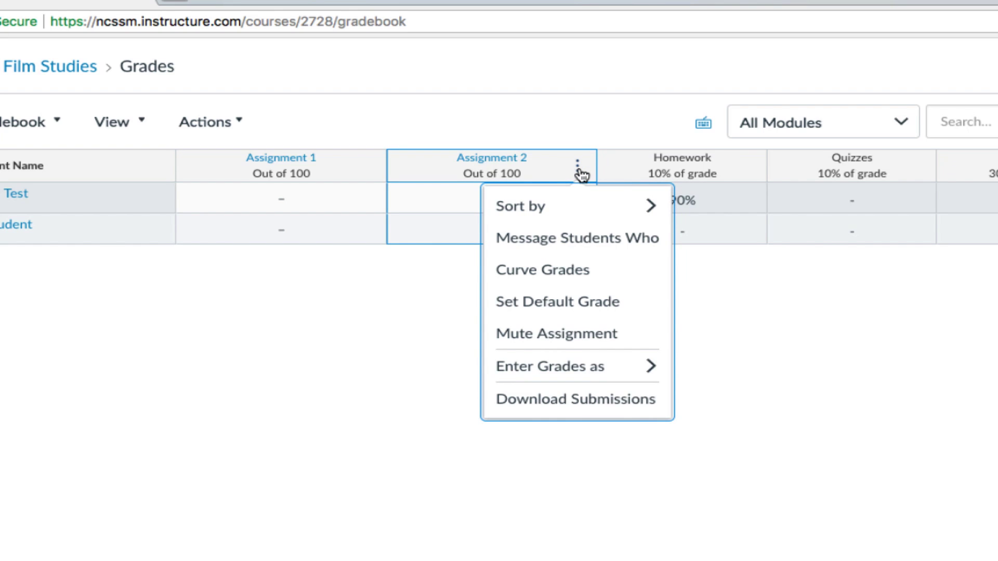
pyautogui.click(581, 240)
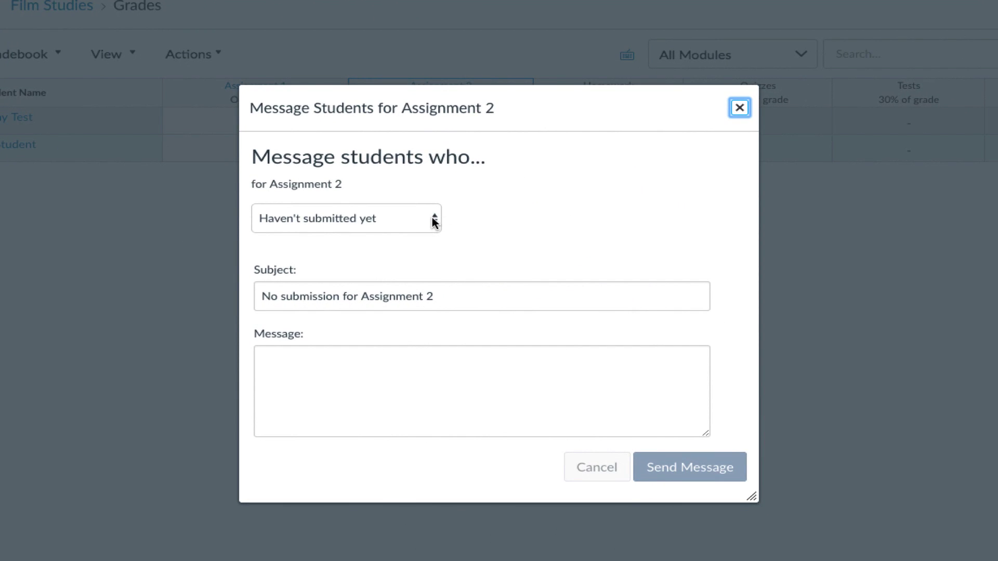
pyautogui.click(434, 222)
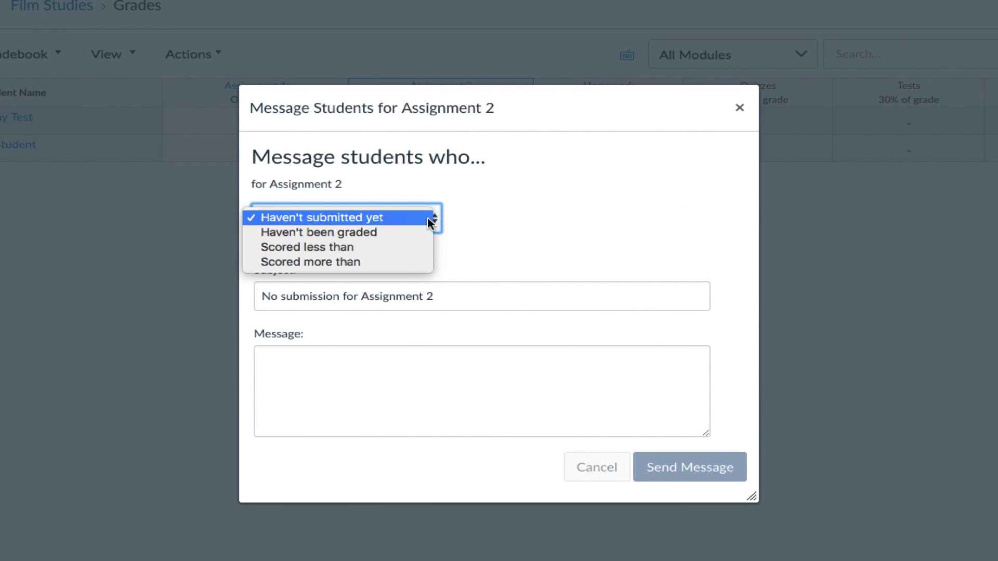
pyautogui.click(395, 248)
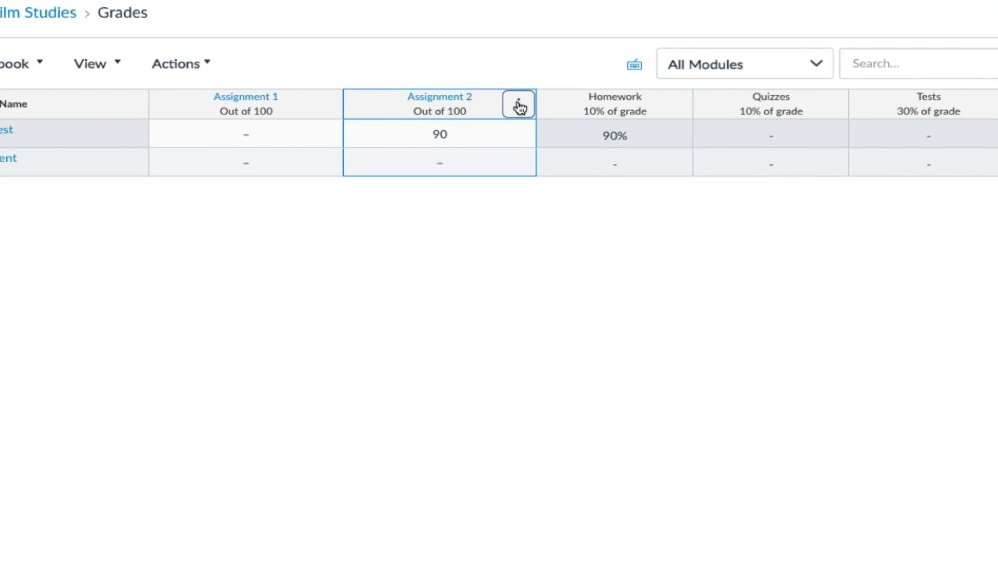
pyautogui.click(517, 105)
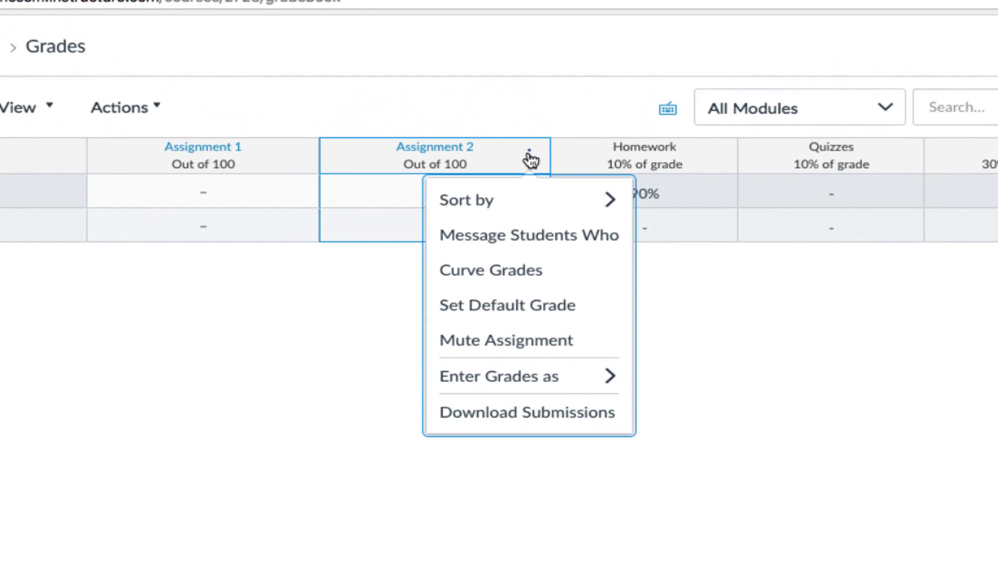
# - Choose Mute Assignment for Assignment 2 and scroll right to see the muted indicator
pyautogui.click(537, 343)
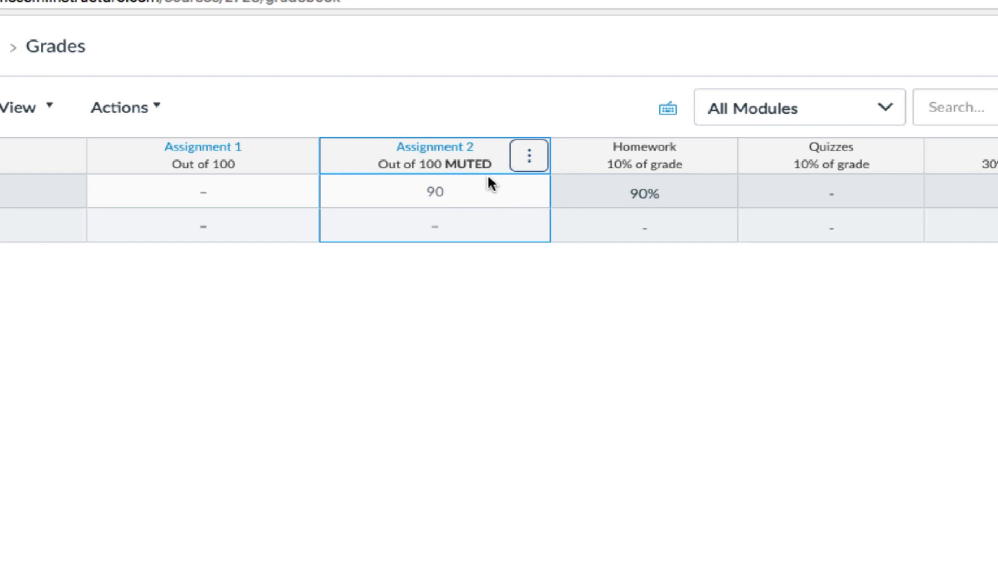
pyautogui.hscroll(3, 441, 164)
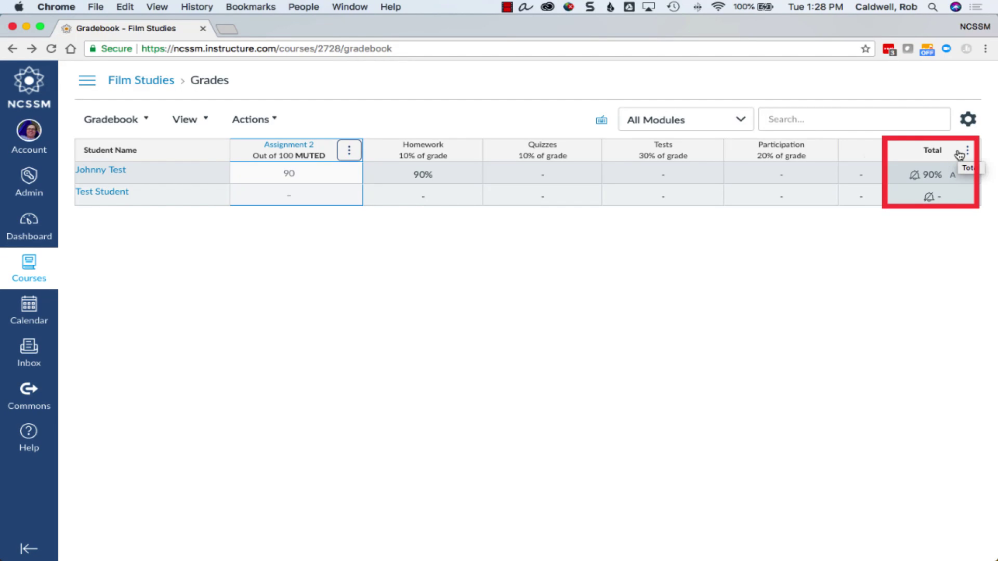
# - Use the Total column's Move to Front option to place it right after student names
pyautogui.click(968, 153)
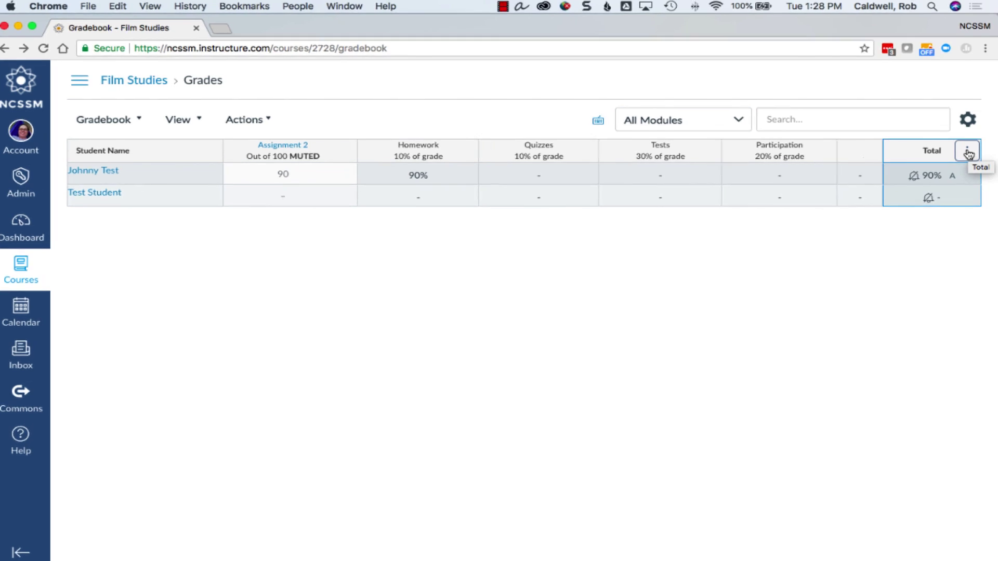
pyautogui.click(968, 152)
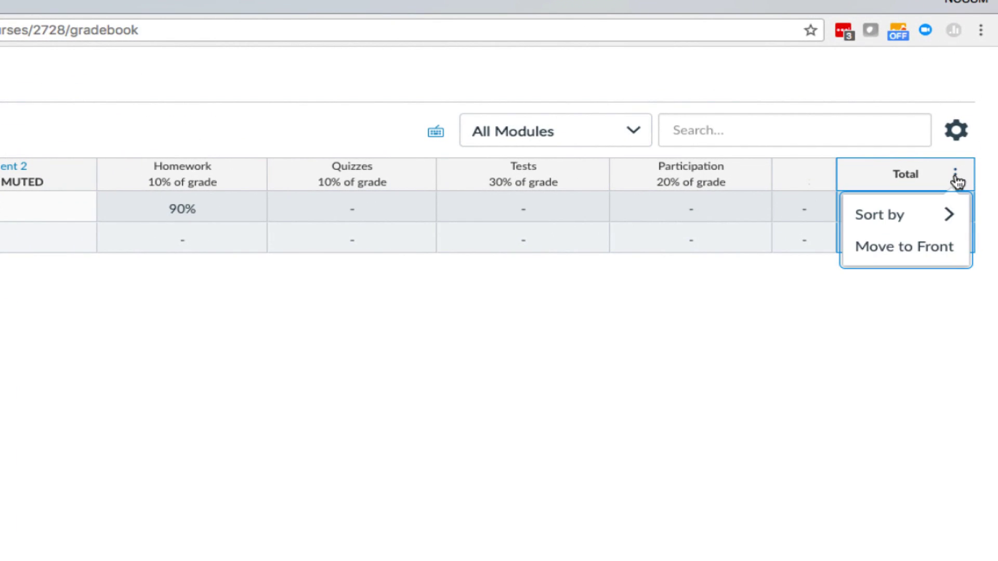
pyautogui.click(919, 248)
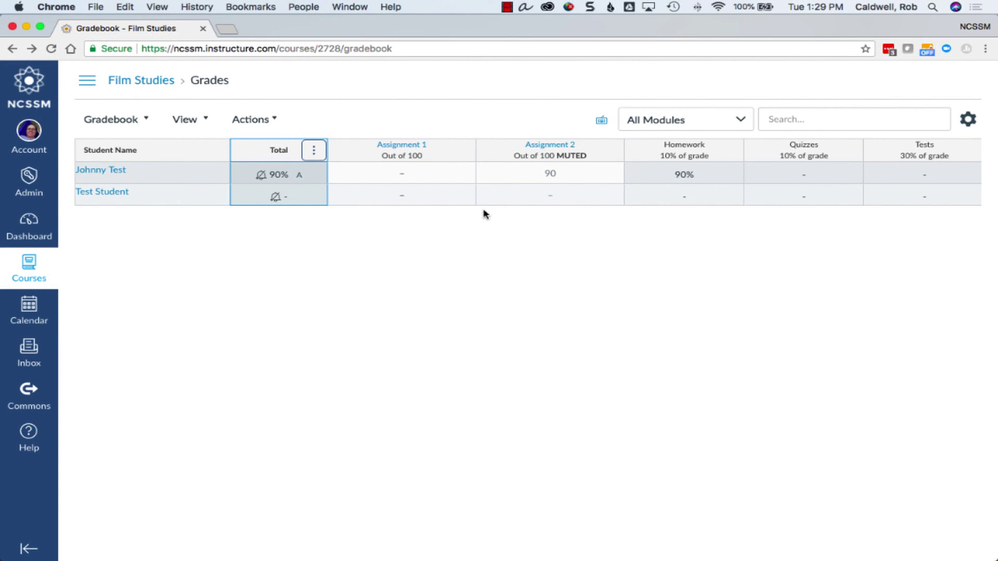
# - Go to the course Assignments list and start a new assignment in the Participation group
pyautogui.click(152, 82)
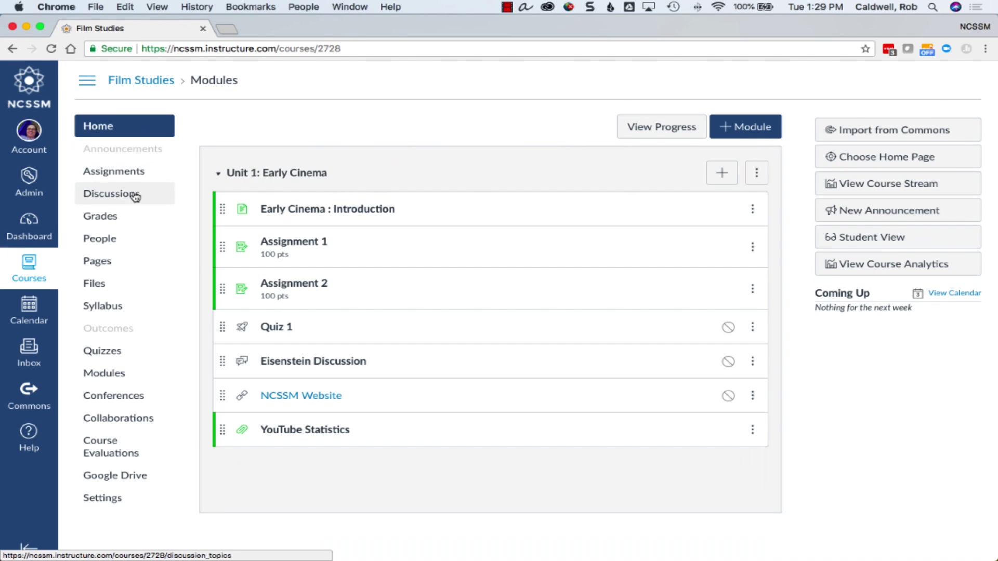
pyautogui.click(115, 172)
pyautogui.scroll(-3, 862, 345)
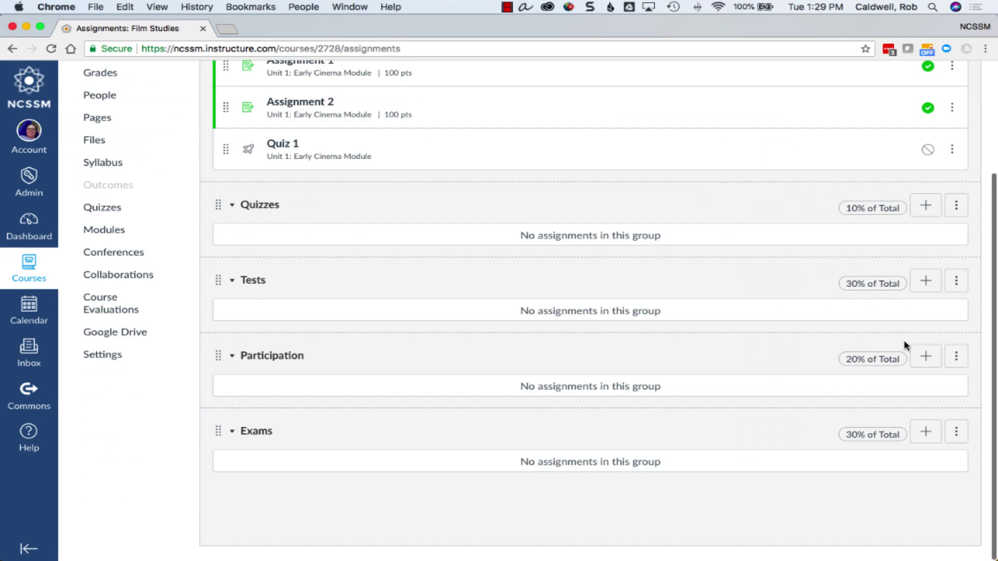
pyautogui.click(932, 361)
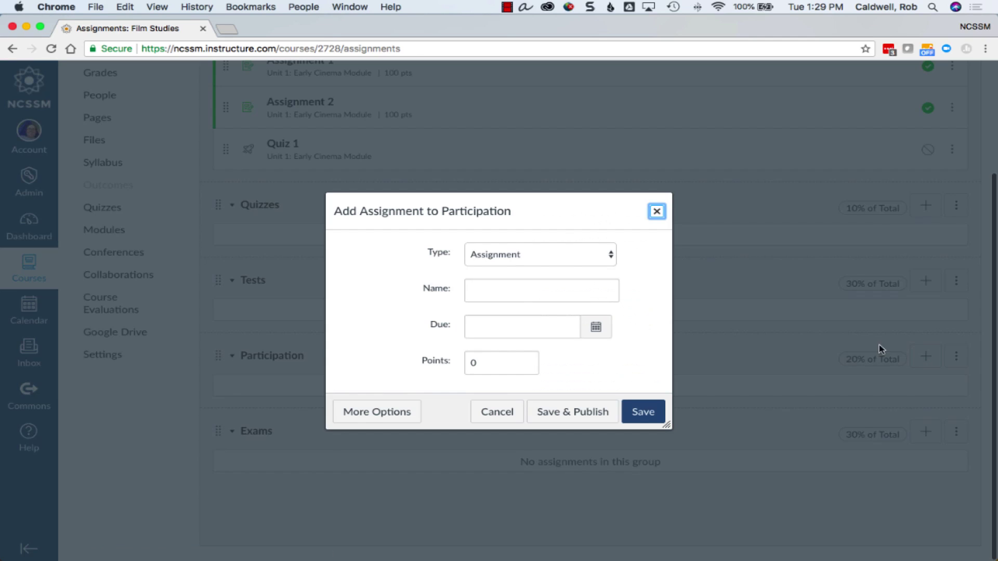
# - Name it Presentations, worth 100 points, due Apr 13, 2018, and save and publish it
pyautogui.click(491, 292)
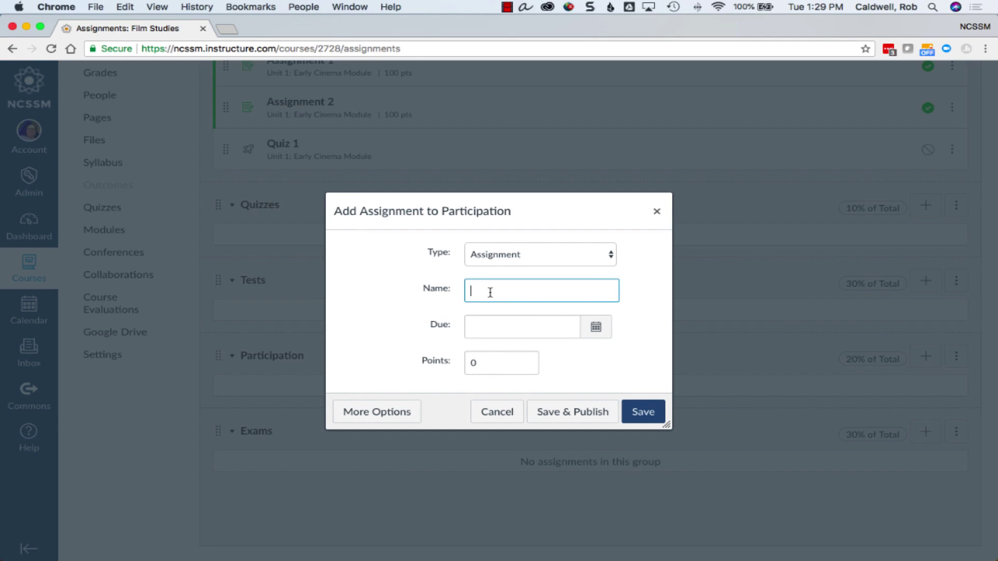
pyautogui.write('Presentations')
pyautogui.click(502, 363)
pyautogui.write('100')
pyautogui.click(596, 327)
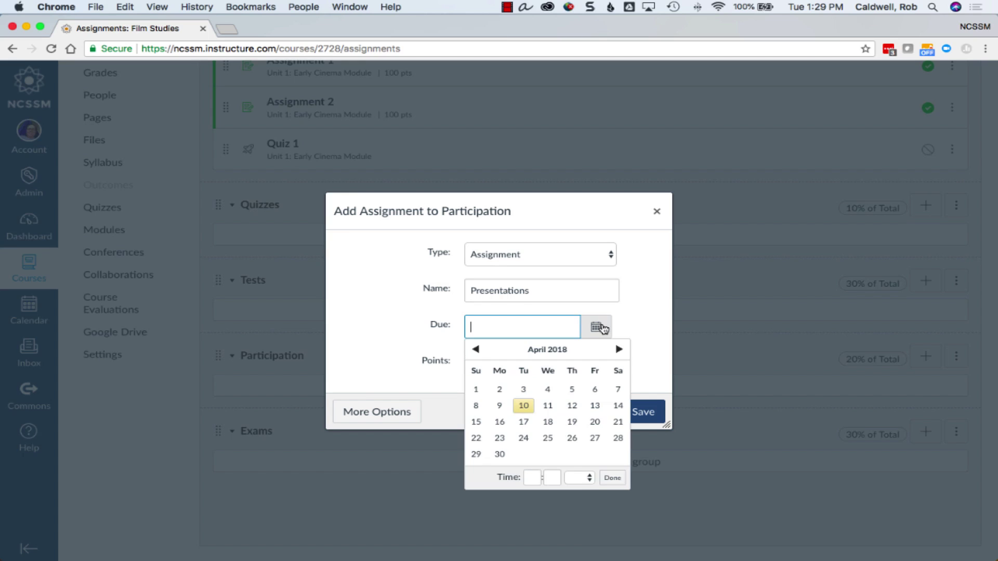
pyautogui.click(593, 406)
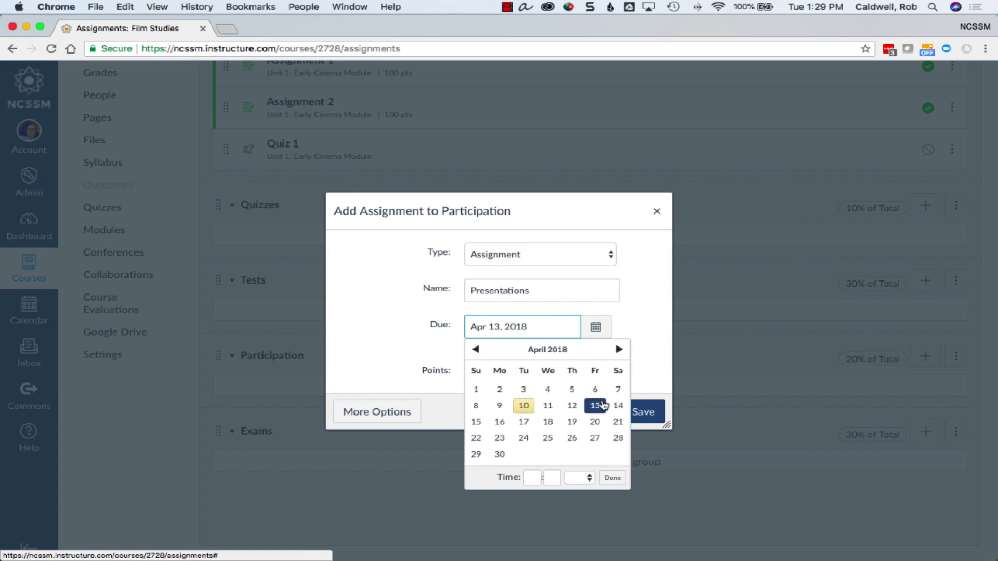
pyautogui.click(591, 416)
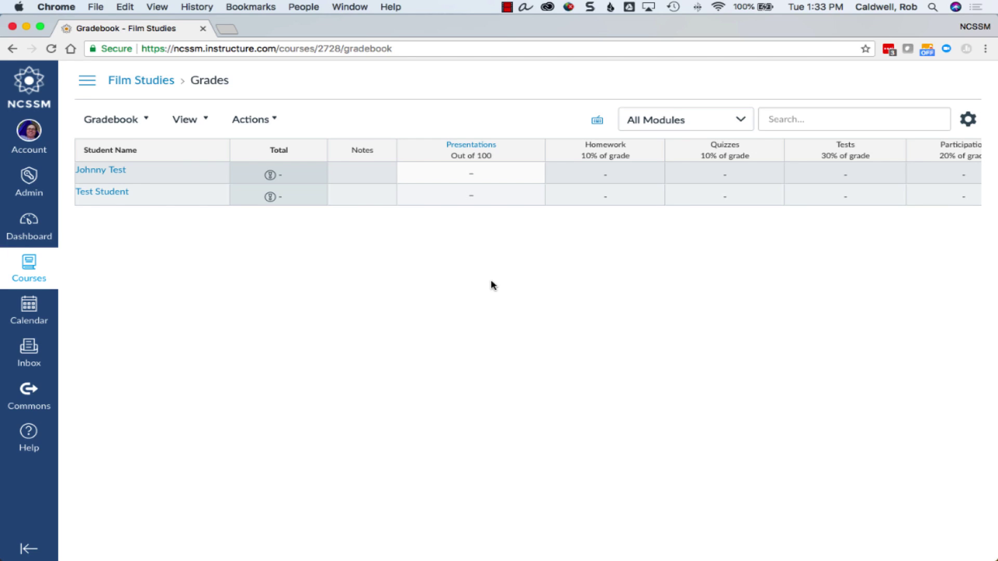
# - Add a Grading Periods filter, view Quarter 3, then switch to All Grading Periods
pyautogui.click(196, 121)
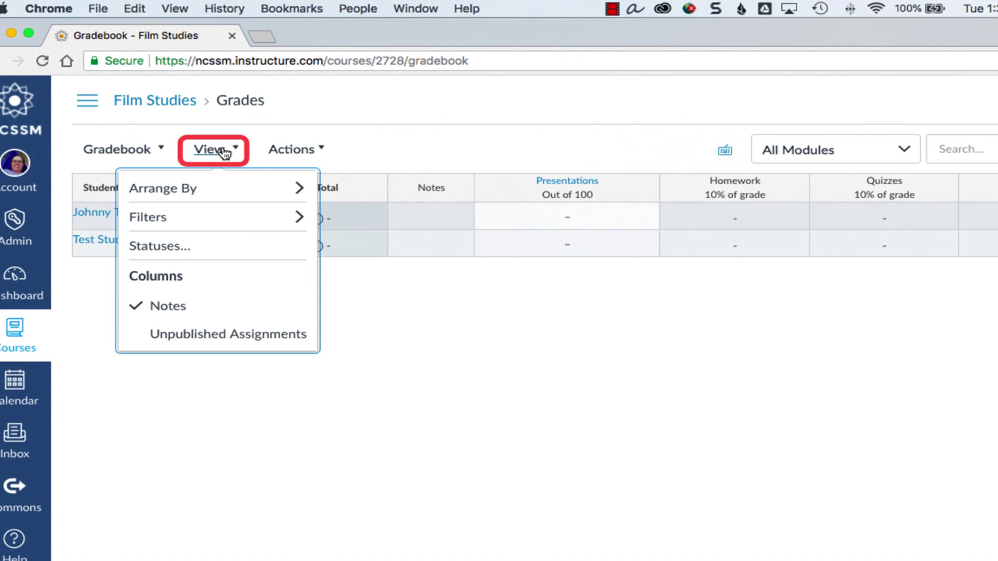
pyautogui.moveTo(212, 223)
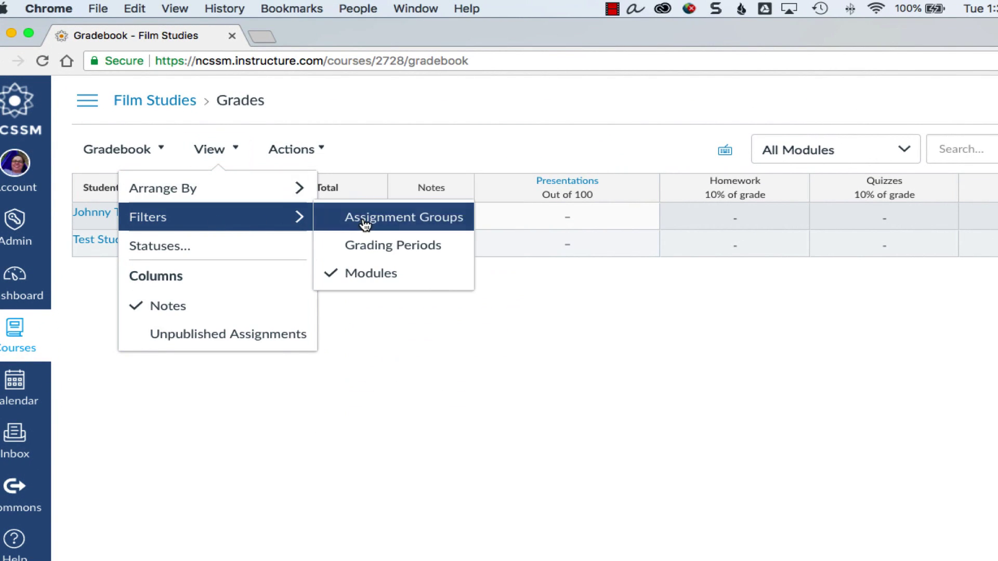
pyautogui.click(369, 245)
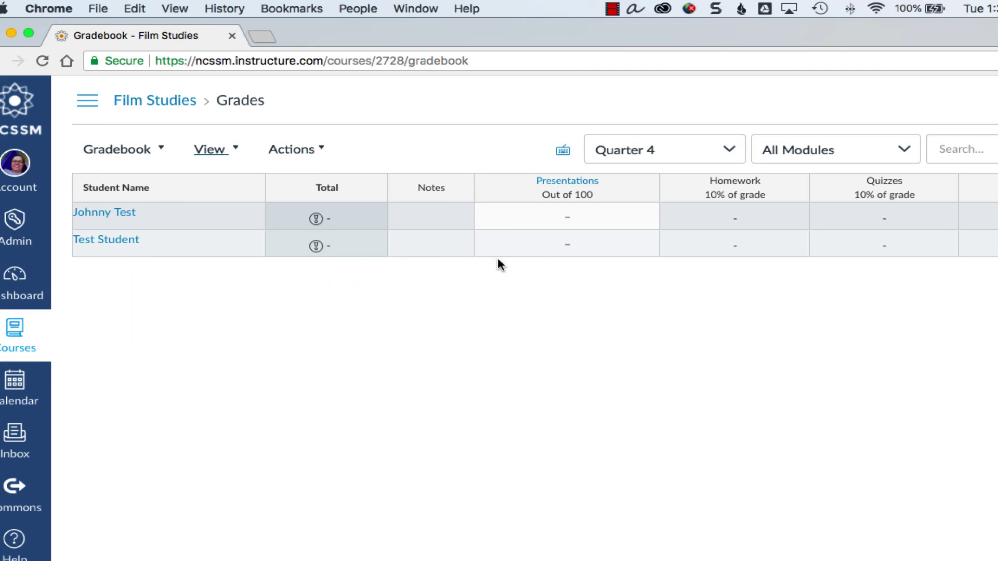
pyautogui.click(686, 152)
pyautogui.click(691, 166)
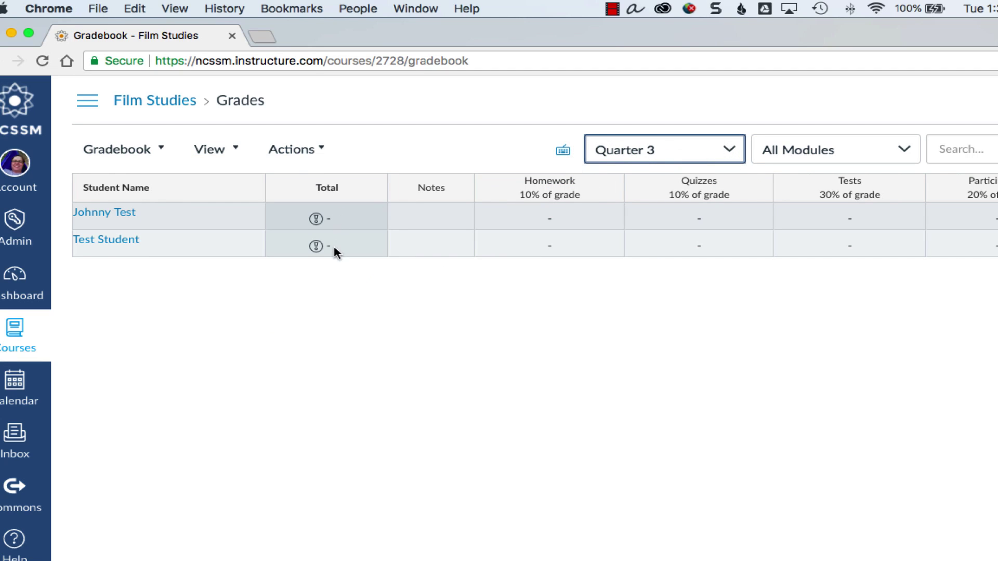
pyautogui.click(715, 152)
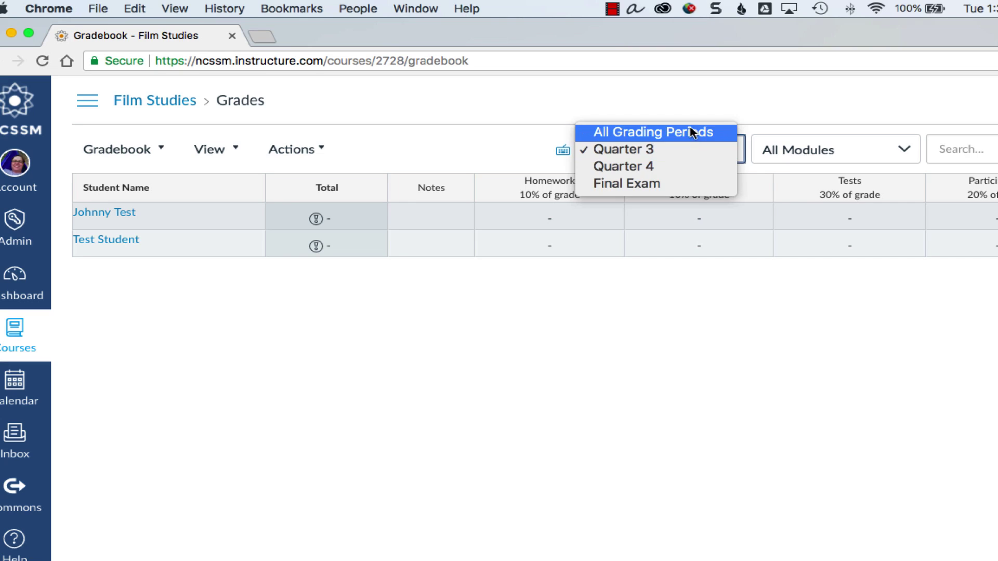
pyautogui.click(691, 130)
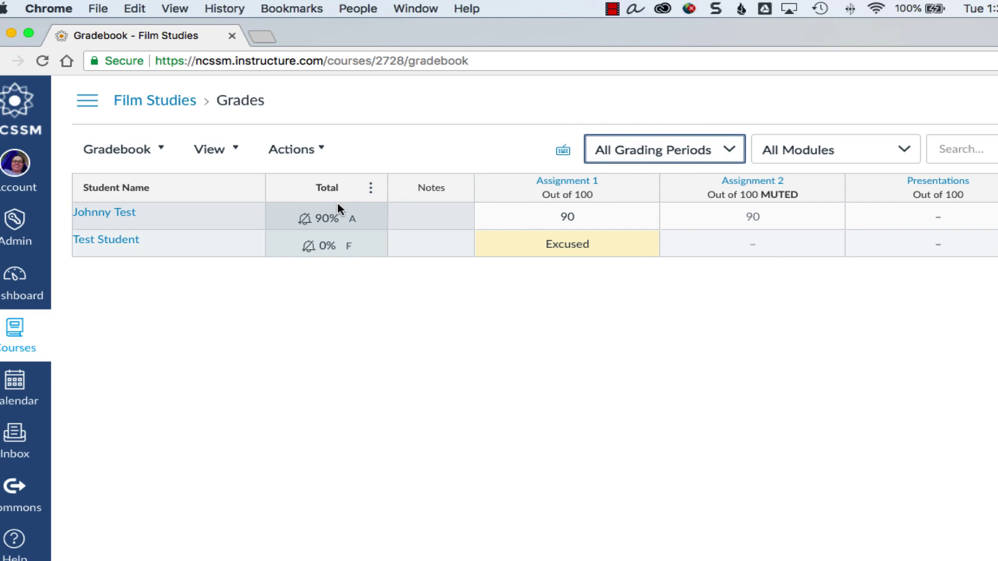